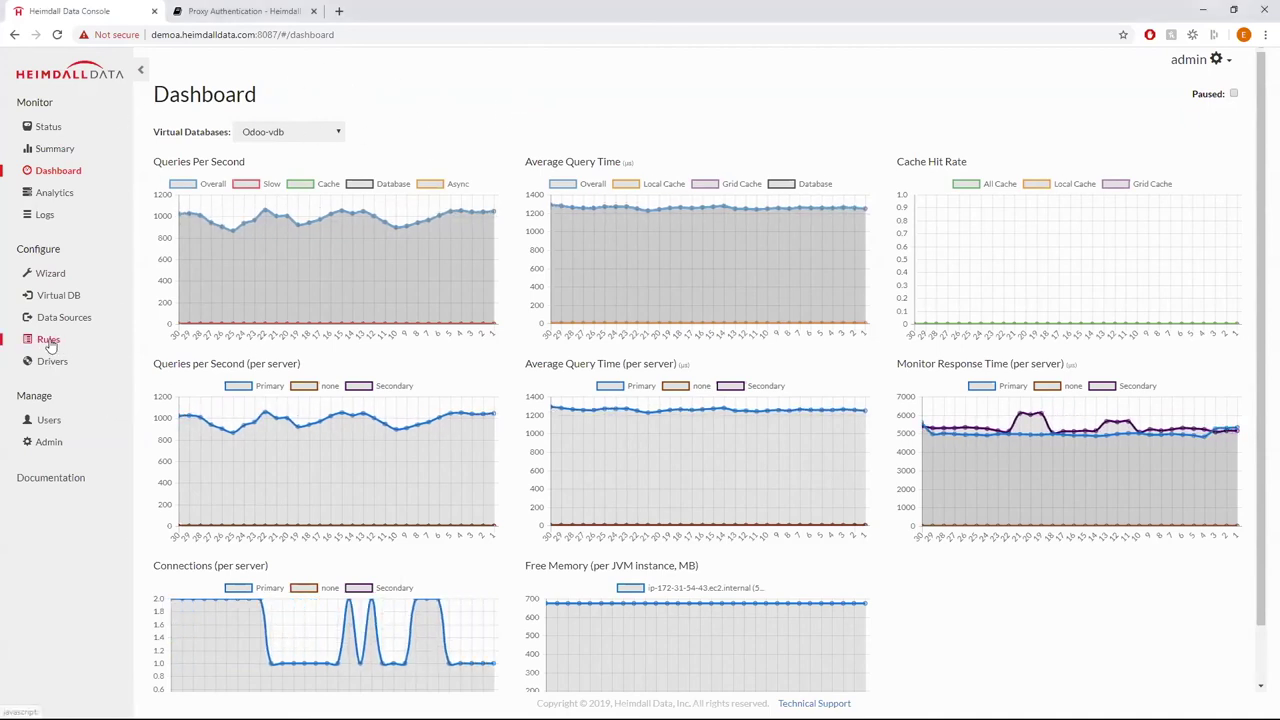
# Step: Enable the Cache rule in the Odoo-rules list and commit the change
pyautogui.click(48, 340)
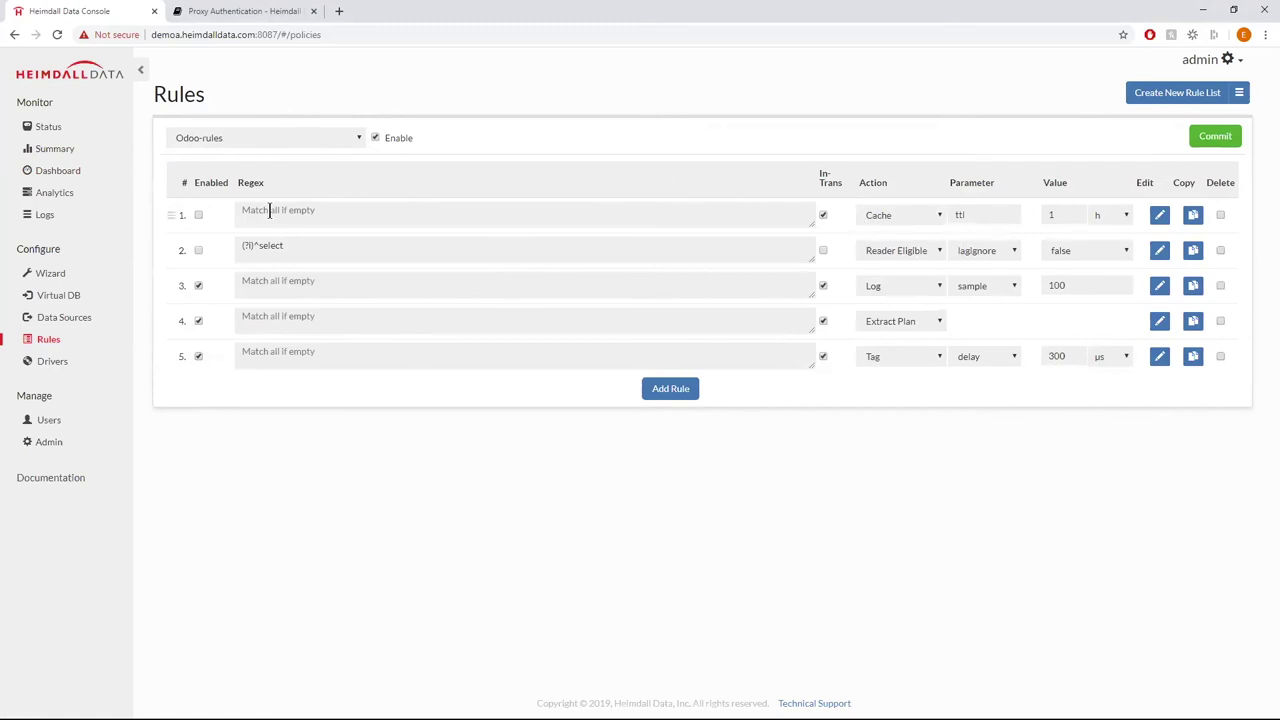
pyautogui.click(198, 215)
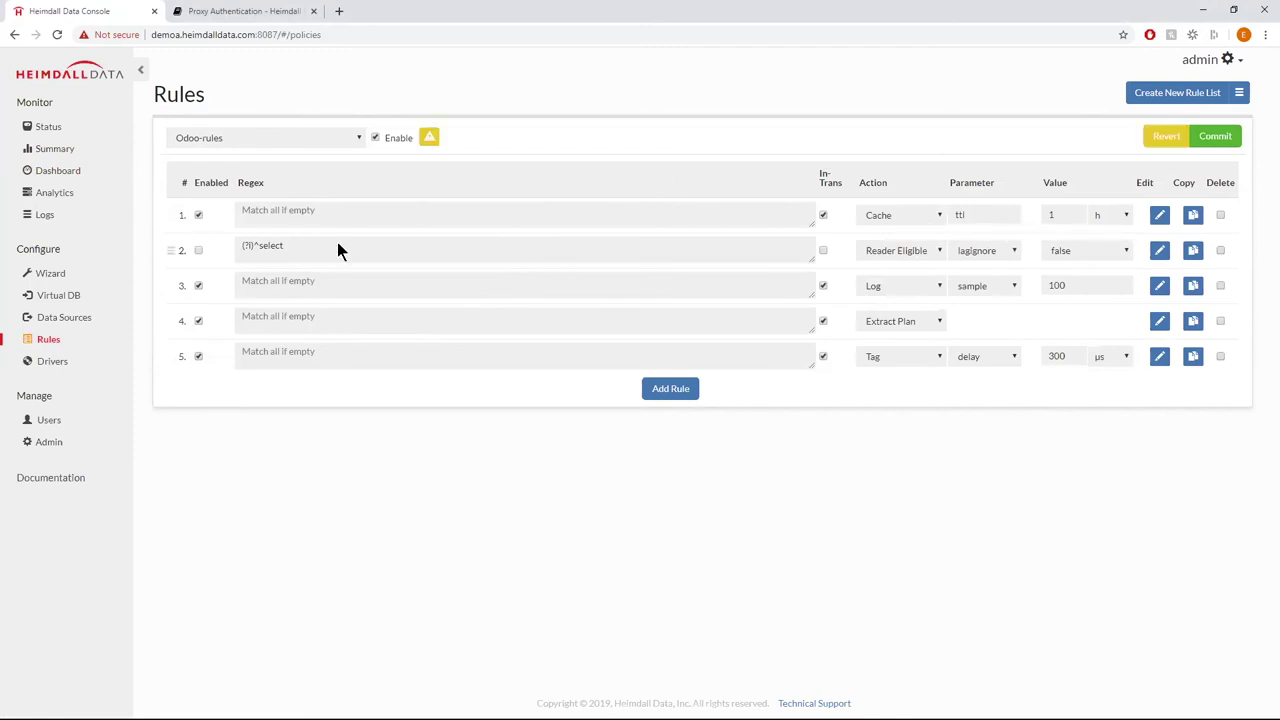
pyautogui.click(1218, 138)
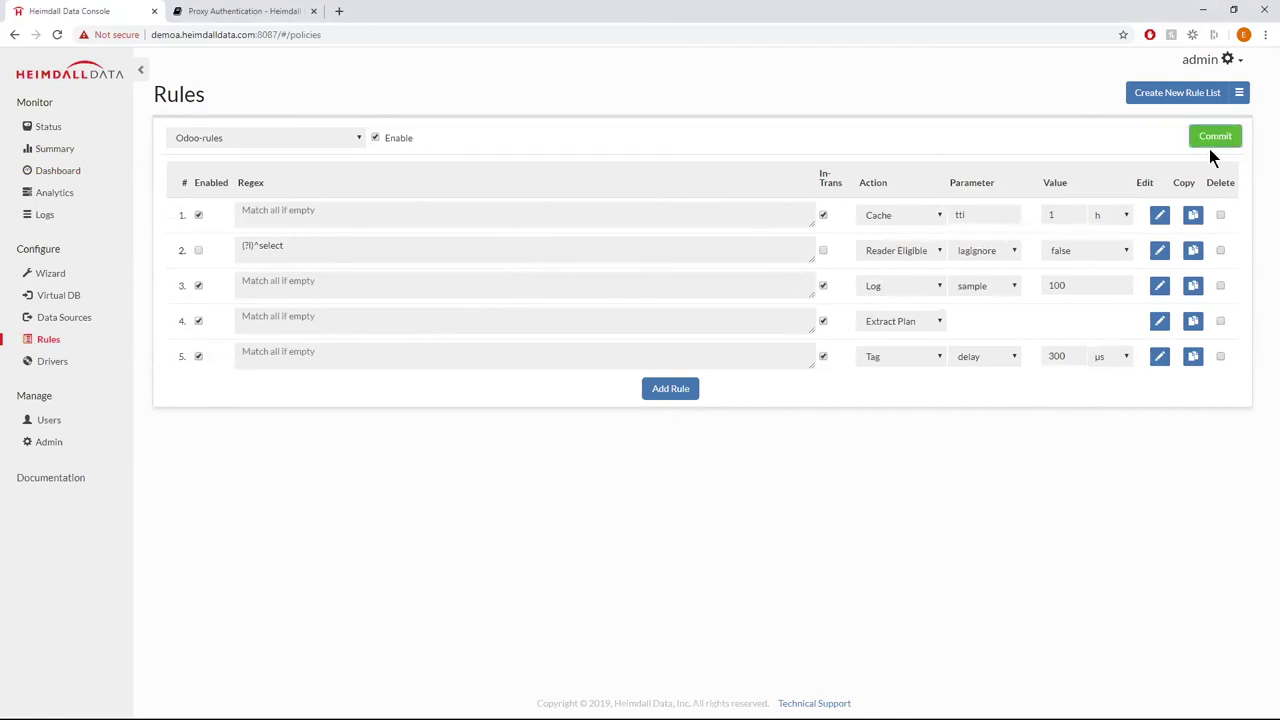
# Step: Pause the dashboard's live charts and compare the average query time before and after caching
pyautogui.click(56, 295)
pyautogui.click(45, 171)
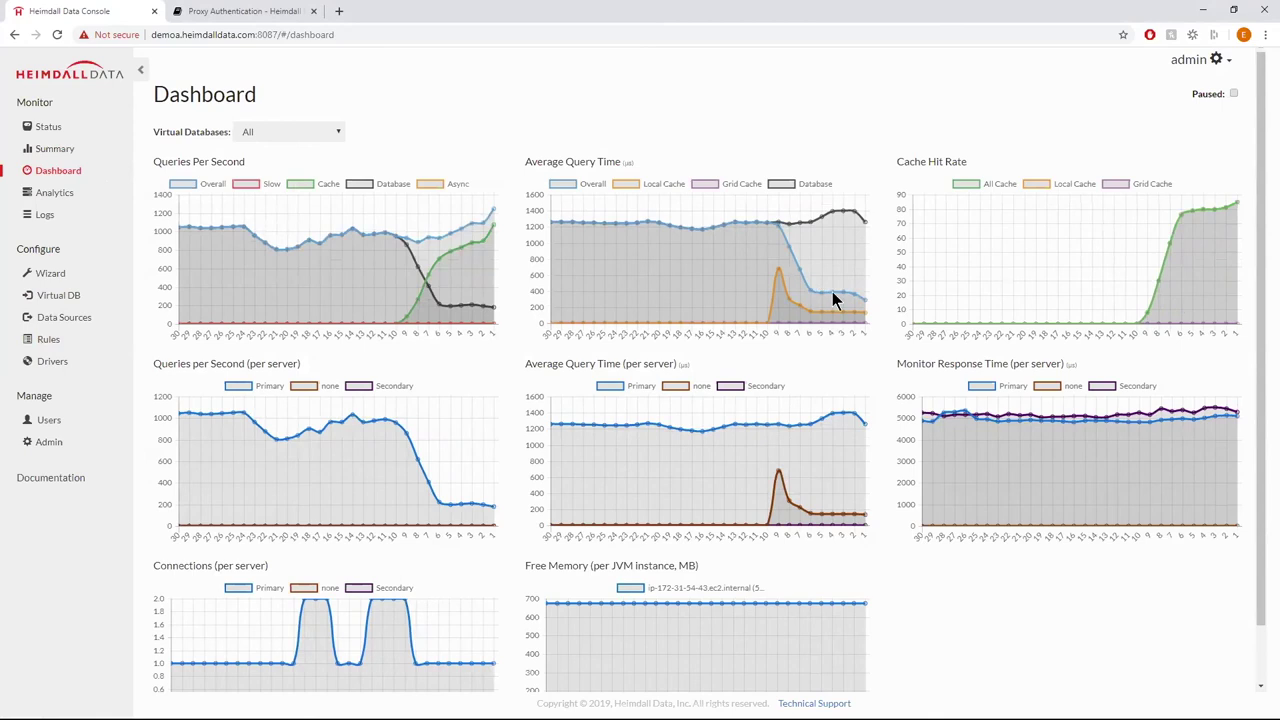
pyautogui.moveTo(864, 310)
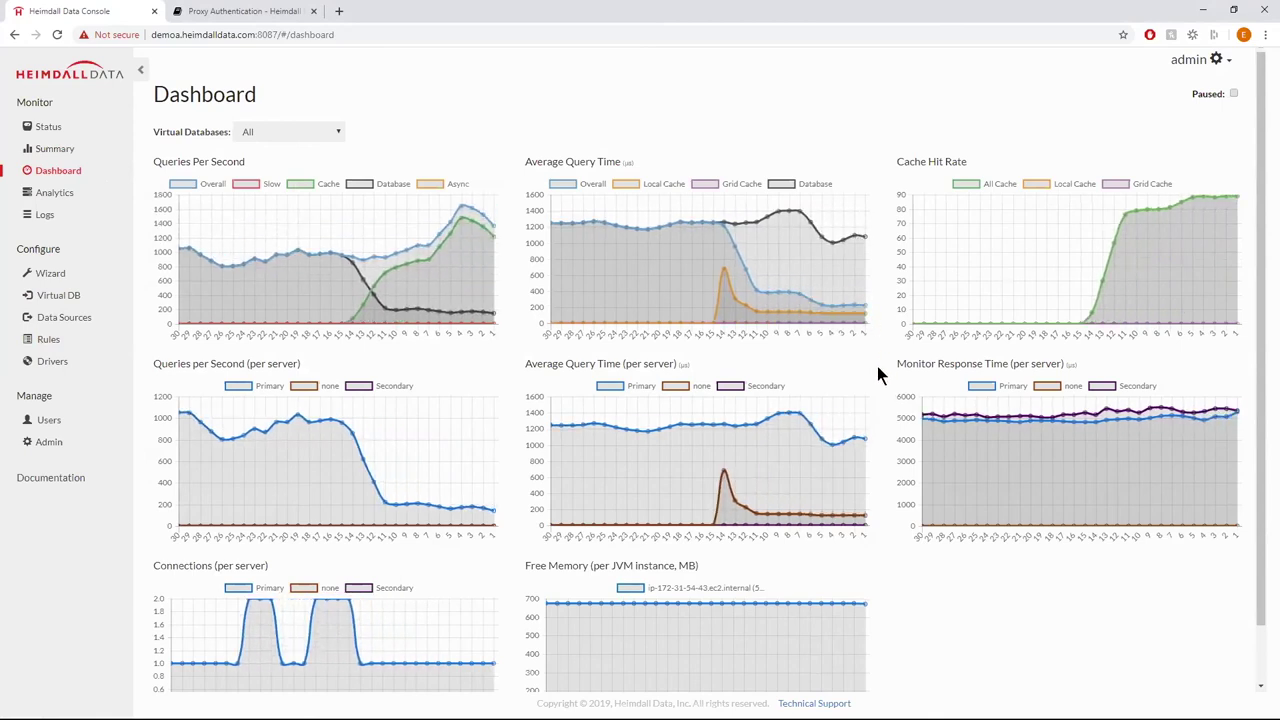
pyautogui.click(1234, 94)
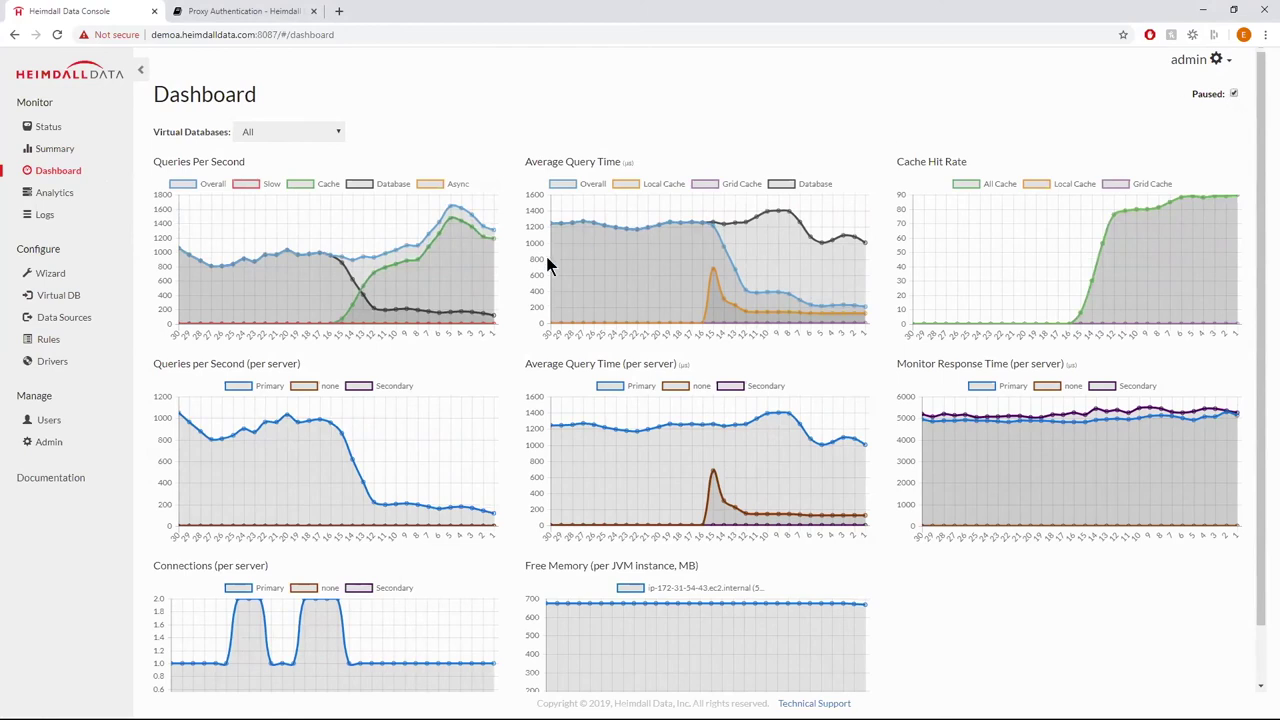
pyautogui.moveTo(586, 228)
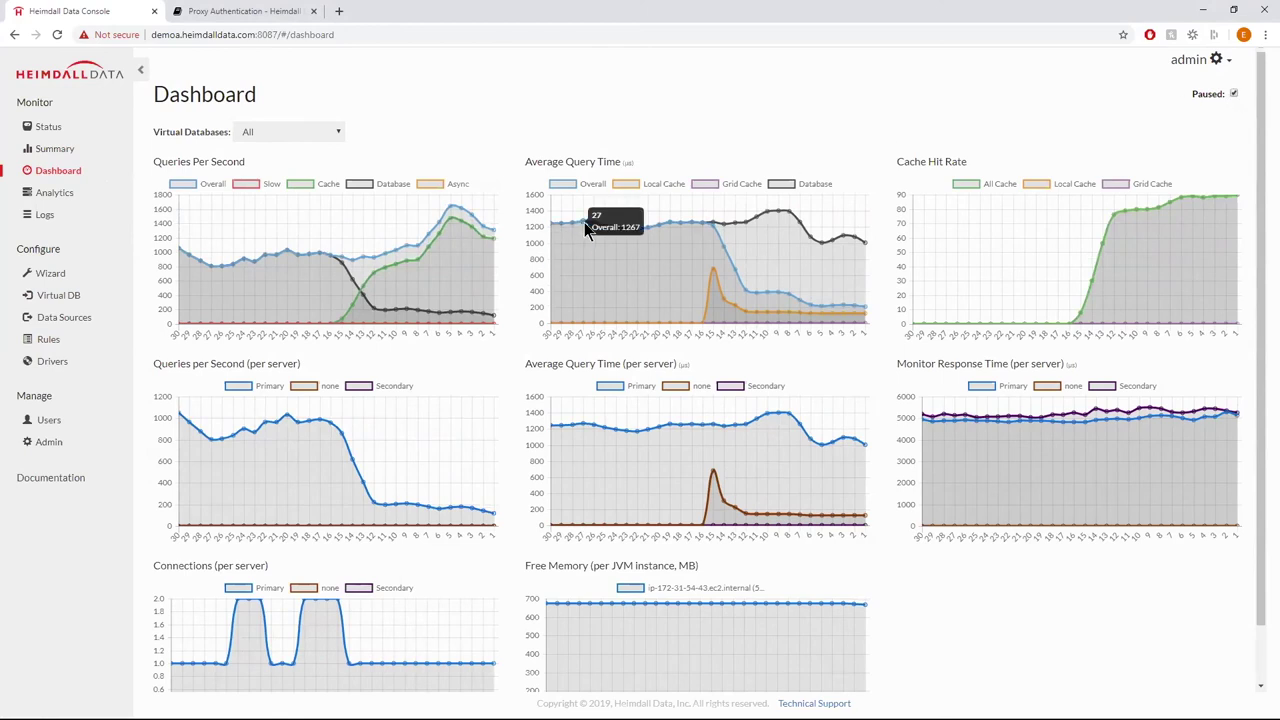
pyautogui.moveTo(864, 308)
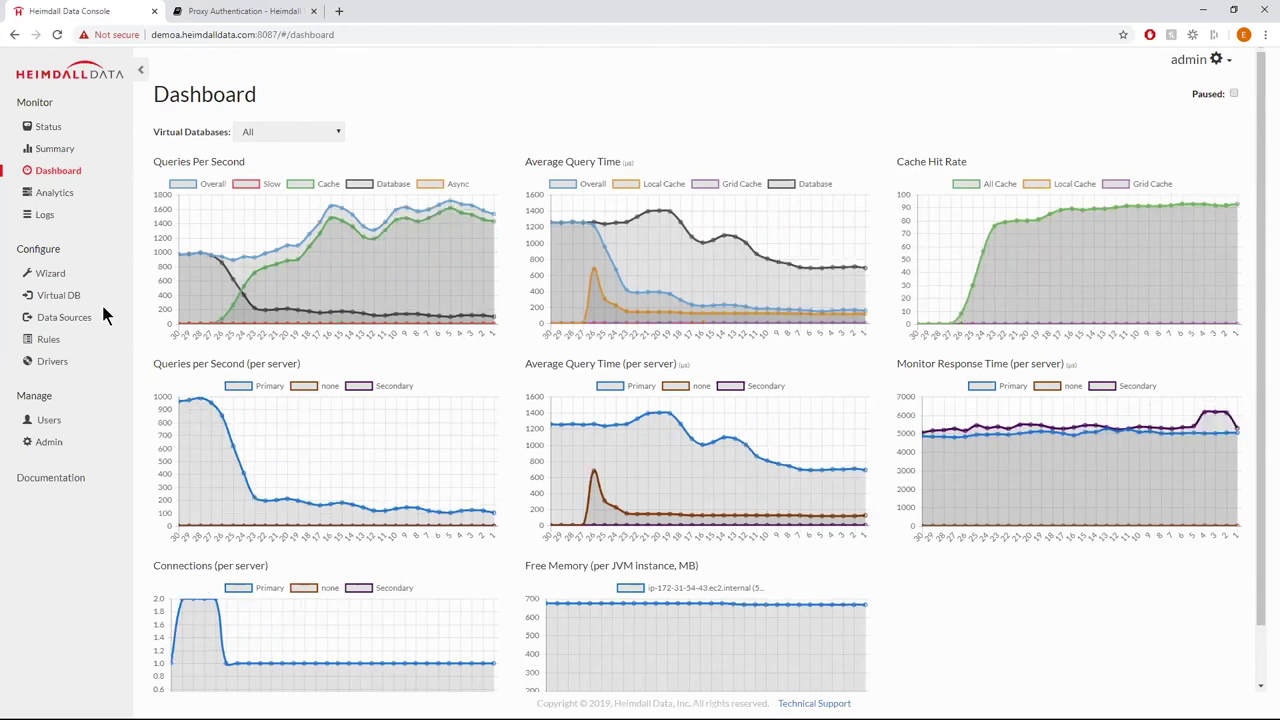
# Step: Disable the Cache rule, enable the Reader Eligible rule for select queries, and commit Odoo-rules
pyautogui.click(45, 339)
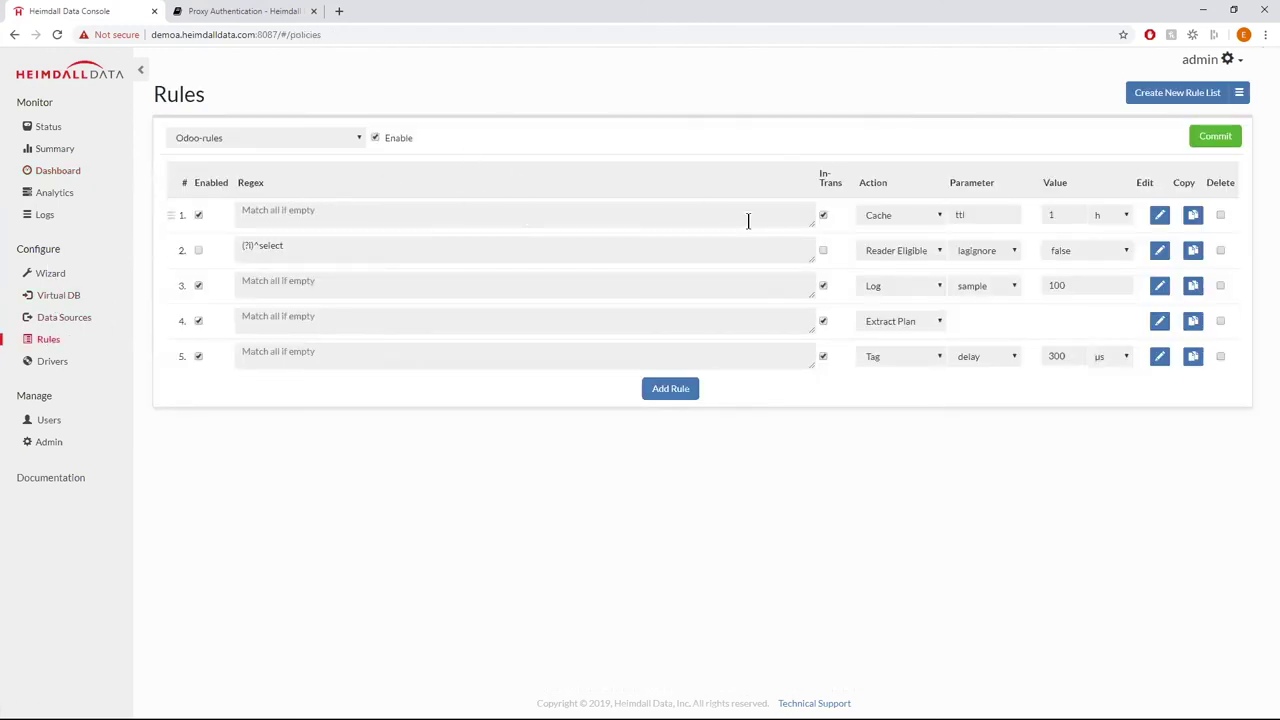
pyautogui.click(197, 214)
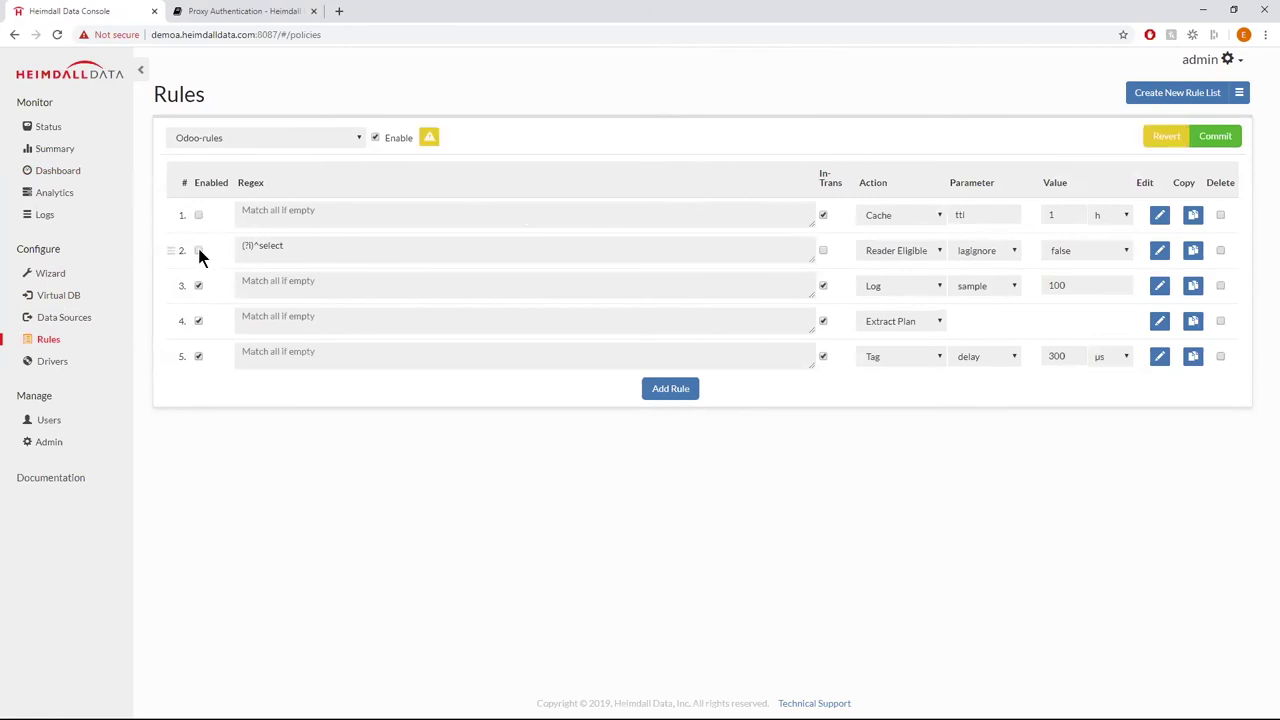
pyautogui.click(199, 251)
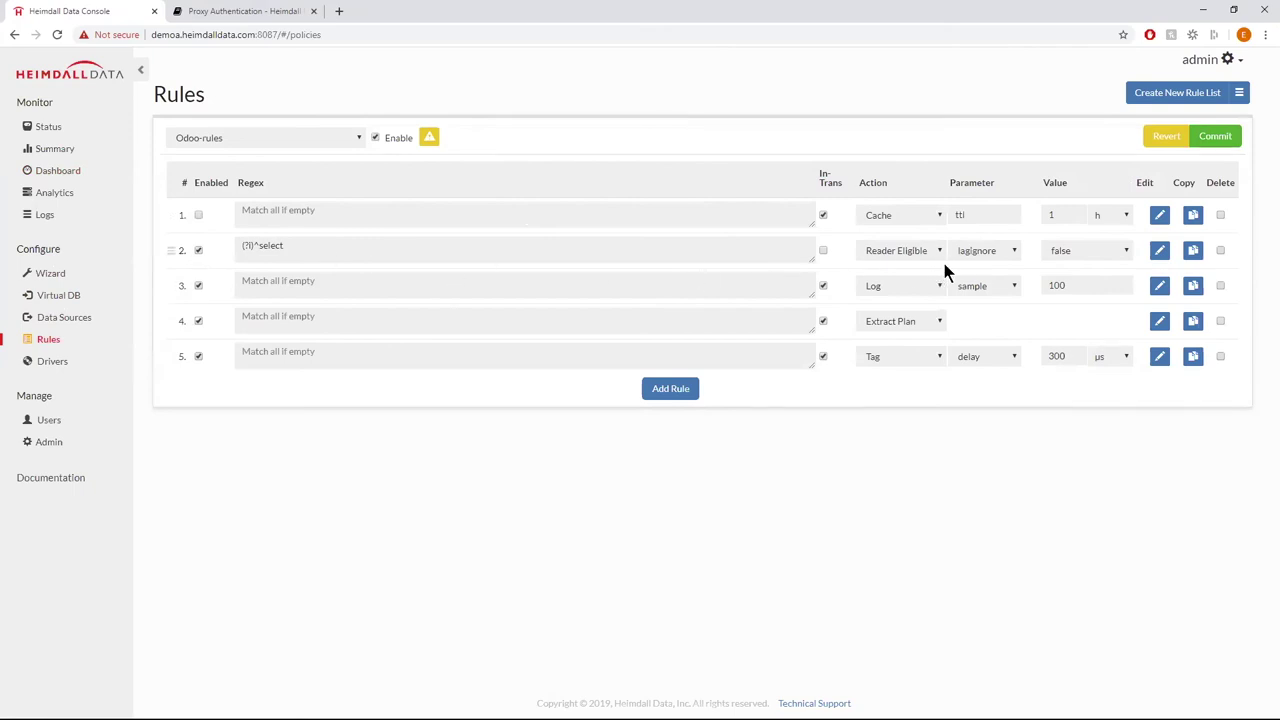
pyautogui.click(1216, 137)
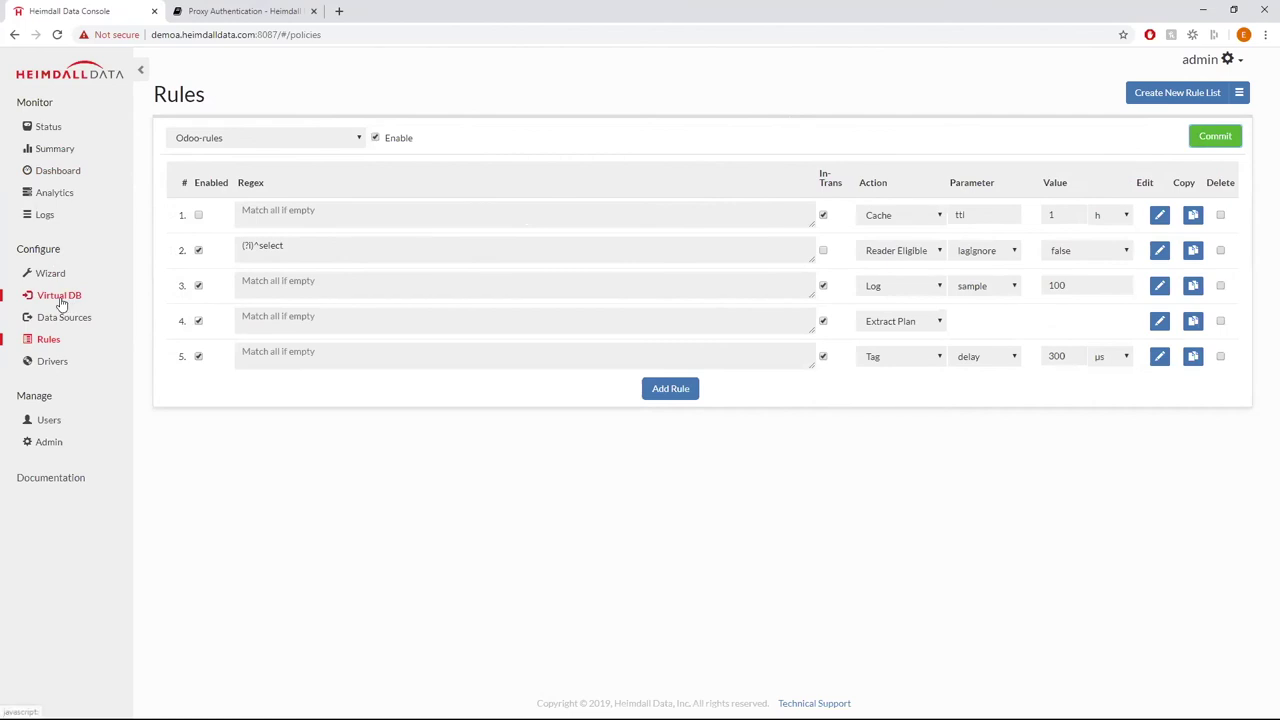
# Step: Show the dashboard for Odoo-vdb and examine the queries per second per server with updates briefly paused
pyautogui.click(70, 174)
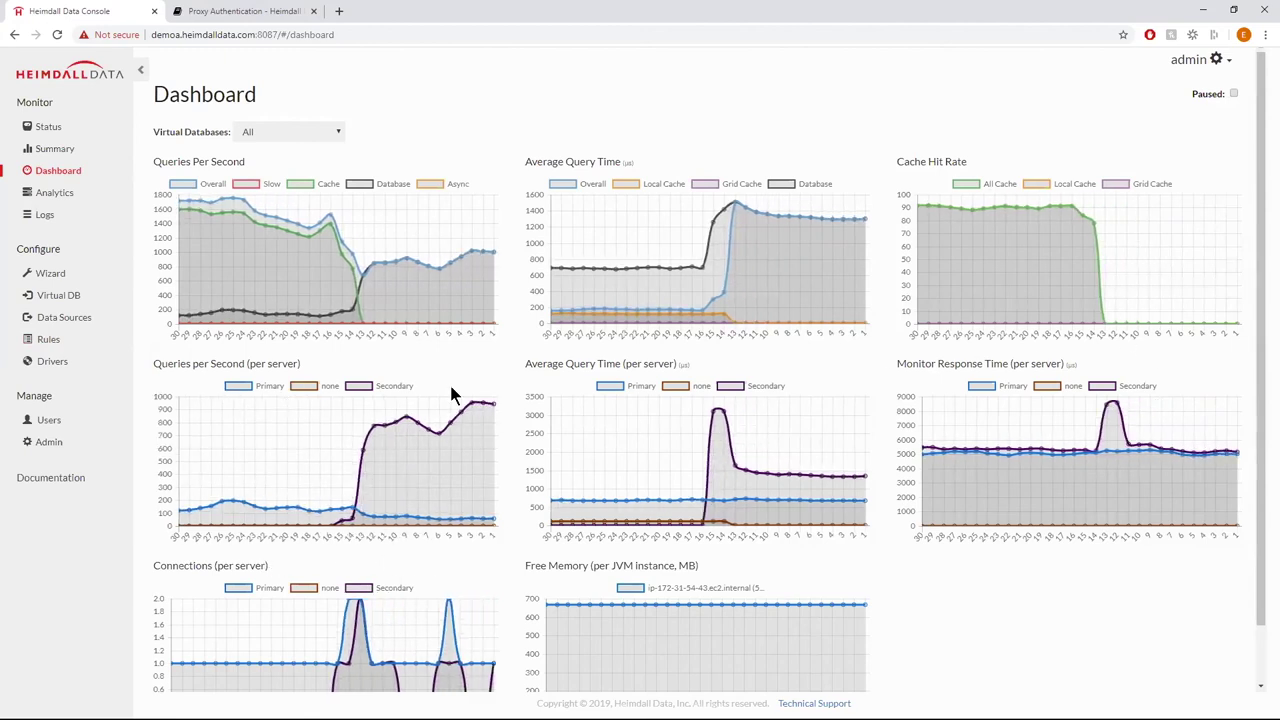
pyautogui.click(334, 134)
pyautogui.click(280, 170)
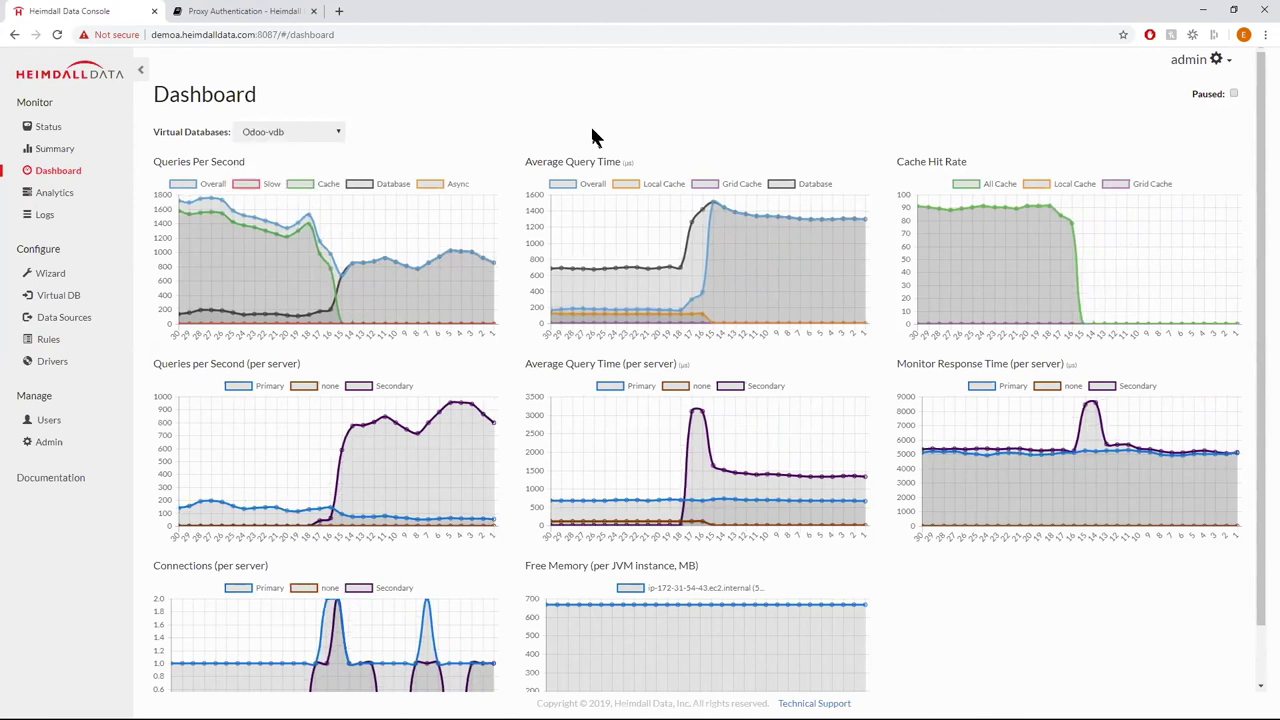
pyautogui.click(1233, 93)
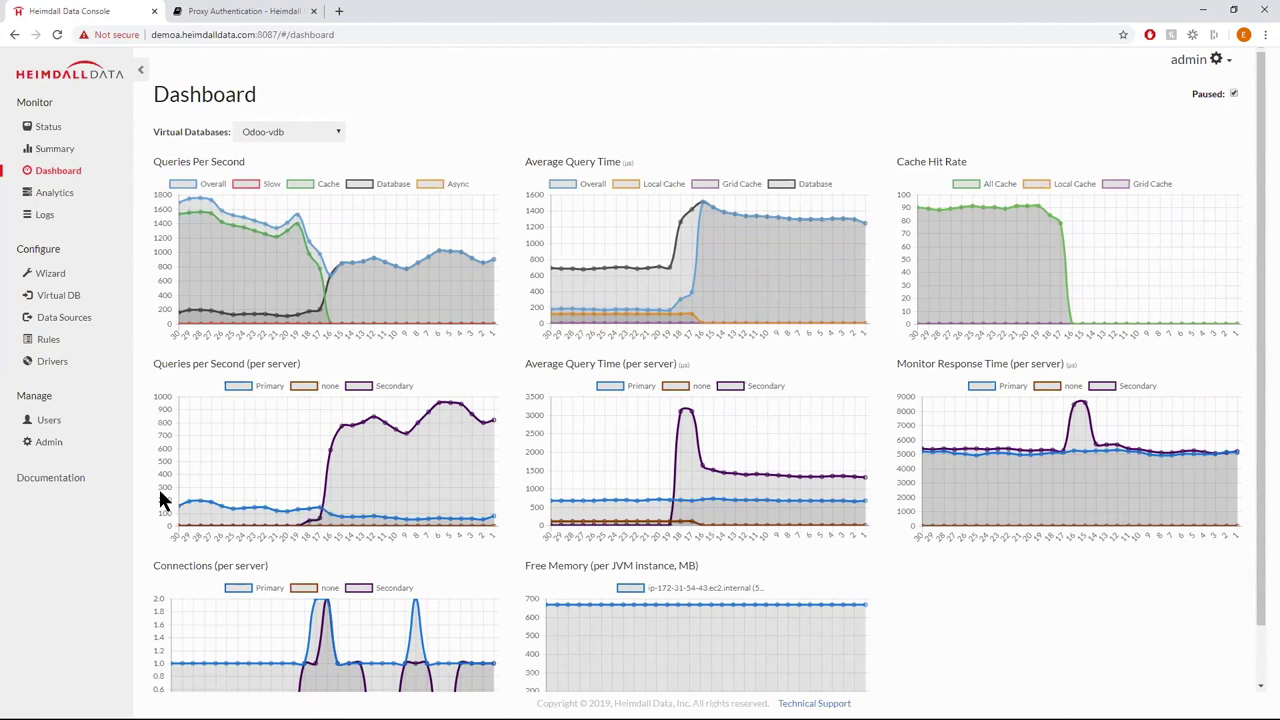
pyautogui.moveTo(312, 517)
pyautogui.moveTo(497, 425)
pyautogui.click(1235, 93)
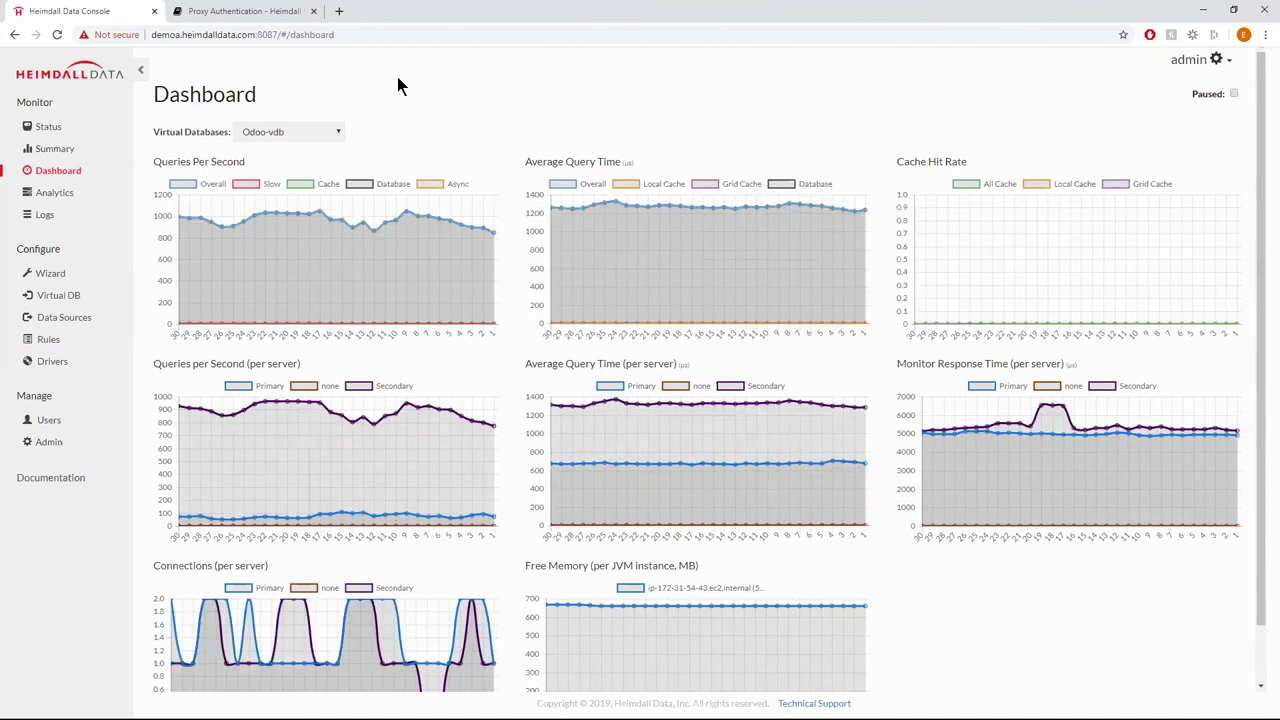
# Step: Add a rule to Odoo-rules with a regex matching one user name, in-transaction matching enabled and the Pool action
pyautogui.click(49, 344)
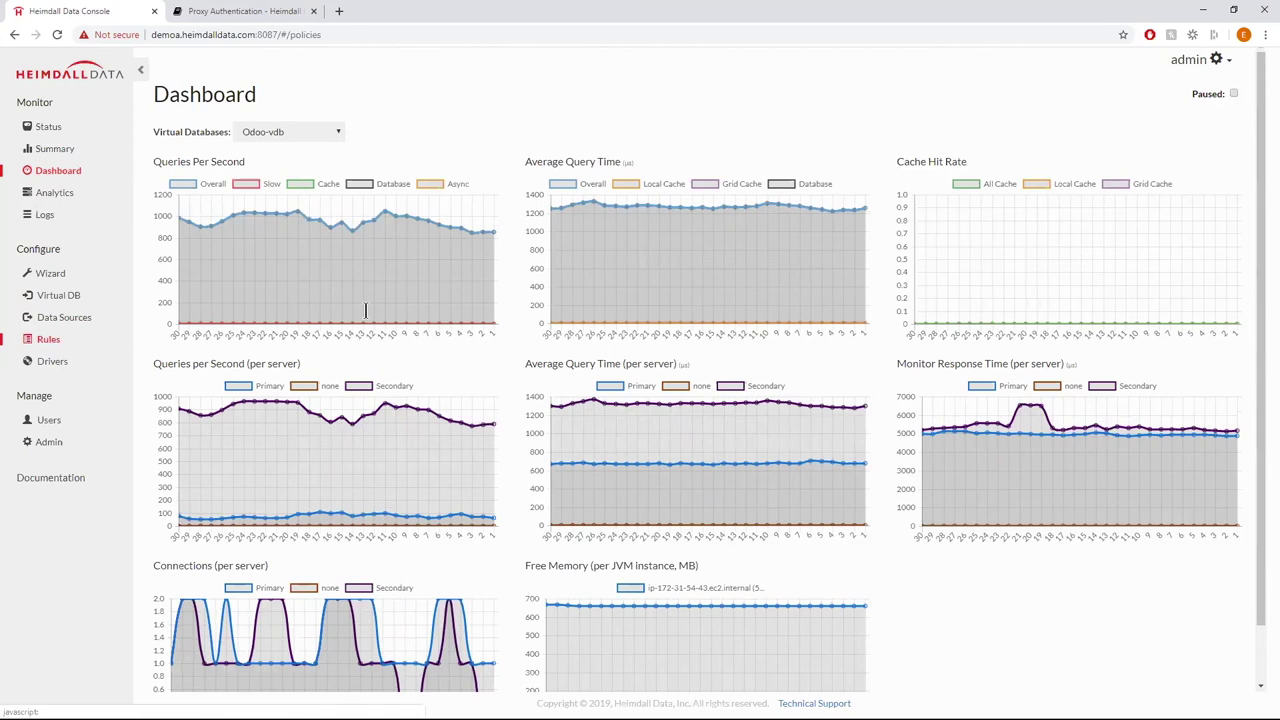
pyautogui.click(670, 389)
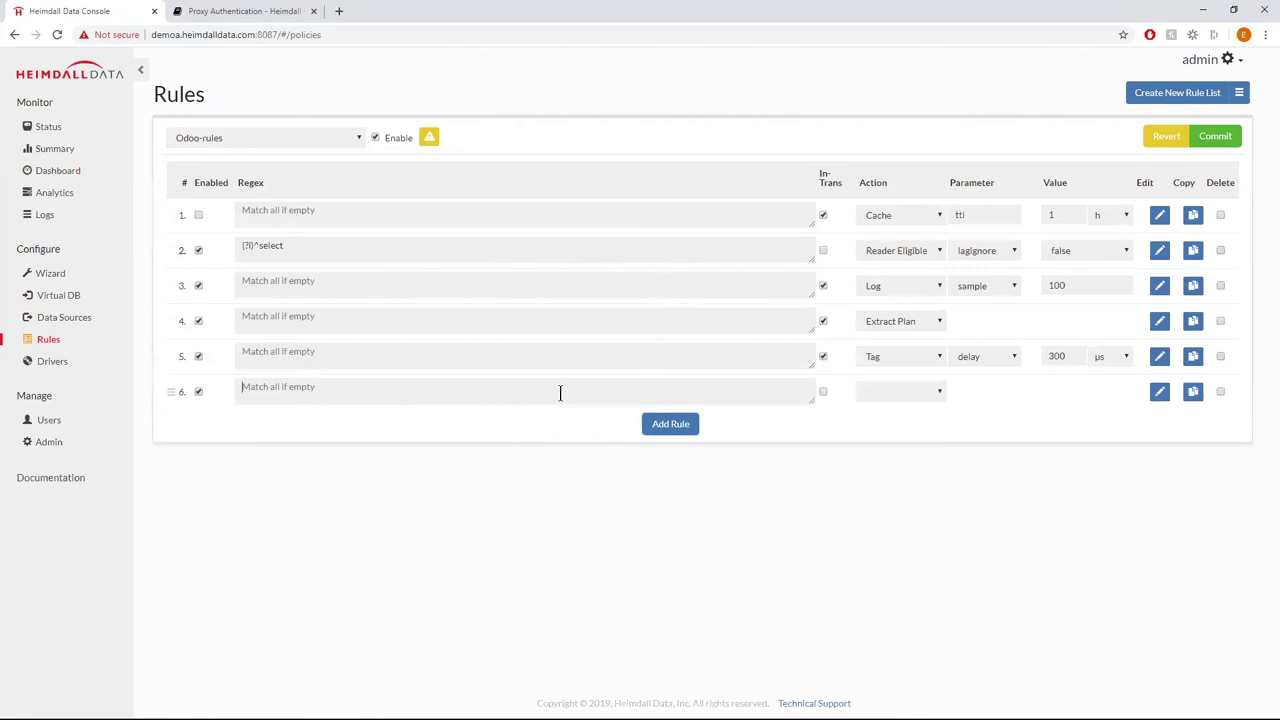
pyautogui.write('user:tome')
pyautogui.press('BackSpace')
pyautogui.click(823, 392)
pyautogui.click(926, 392)
pyautogui.scroll(-1, 905, 633)
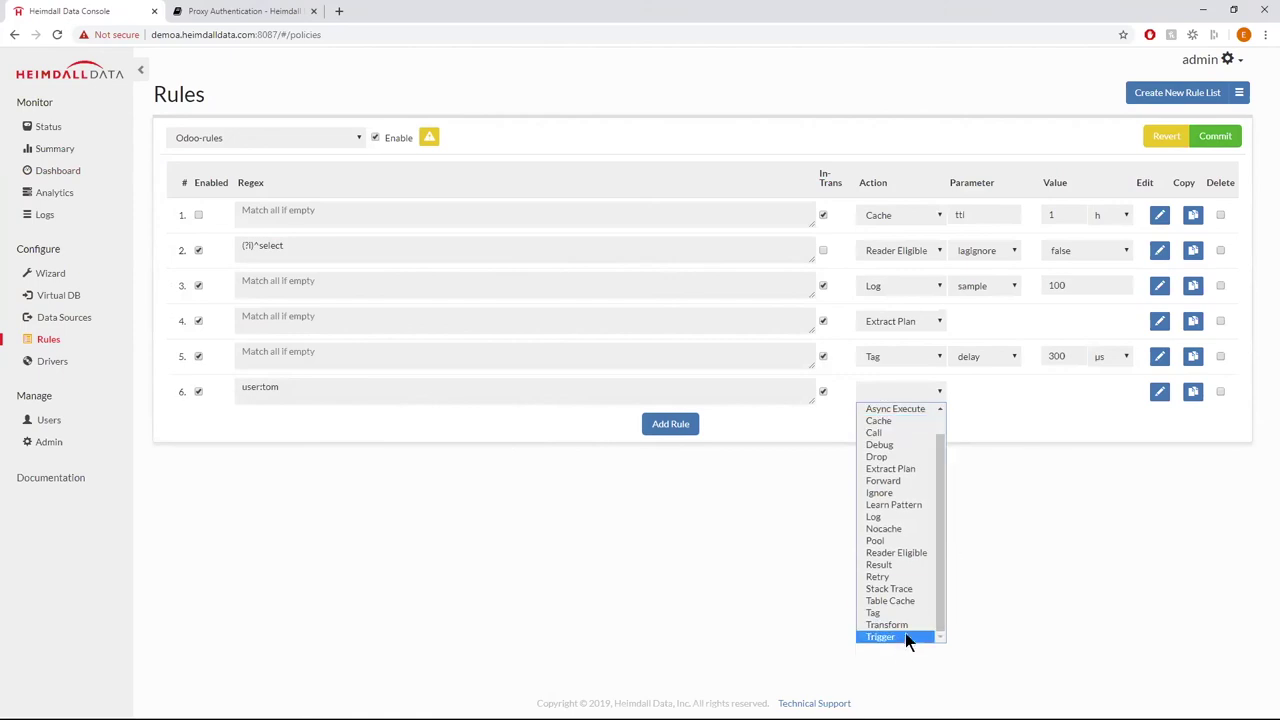
pyautogui.click(885, 541)
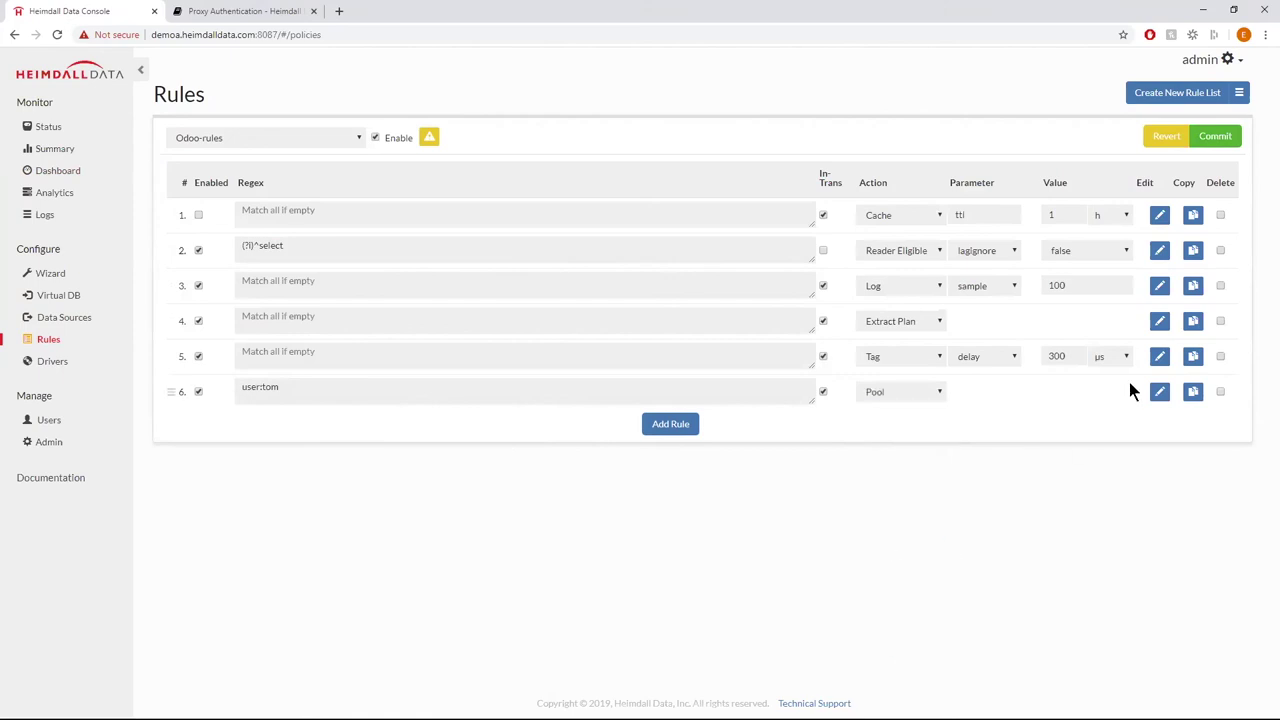
# Step: Add a multiplex parameter set to false to the new Pool rule
pyautogui.click(1158, 393)
pyautogui.click(911, 450)
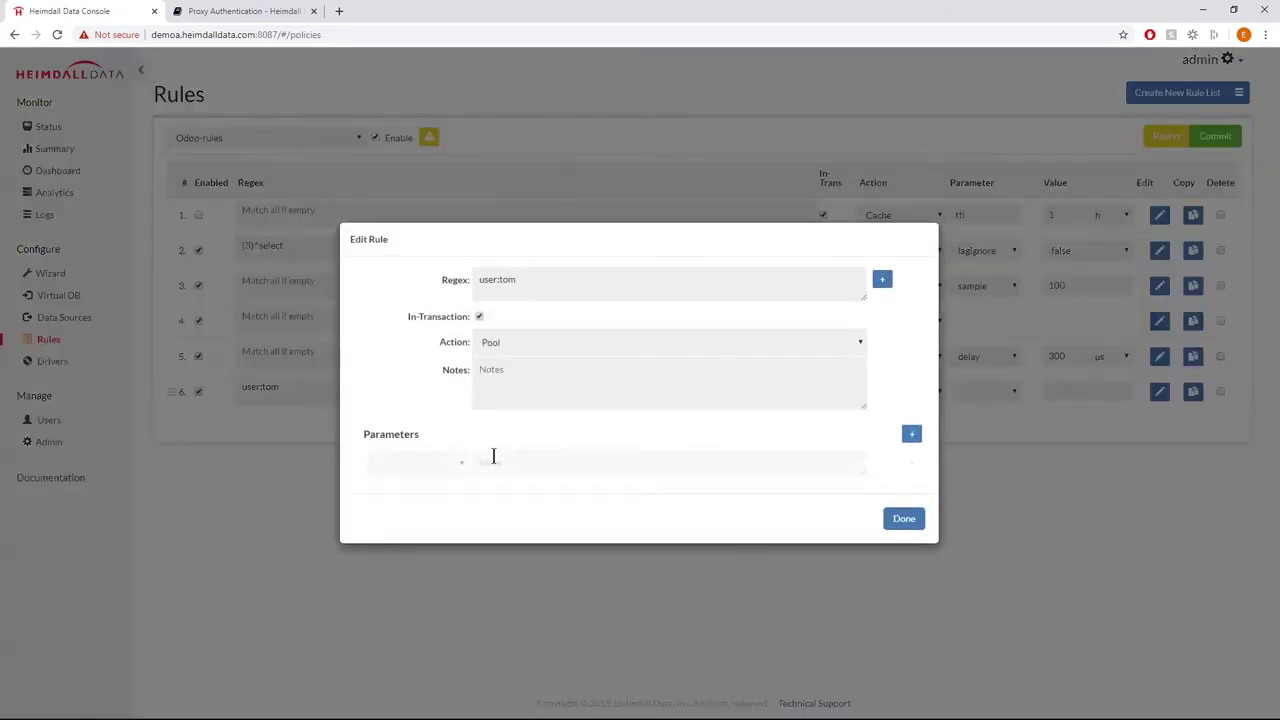
pyautogui.click(452, 462)
pyautogui.click(434, 518)
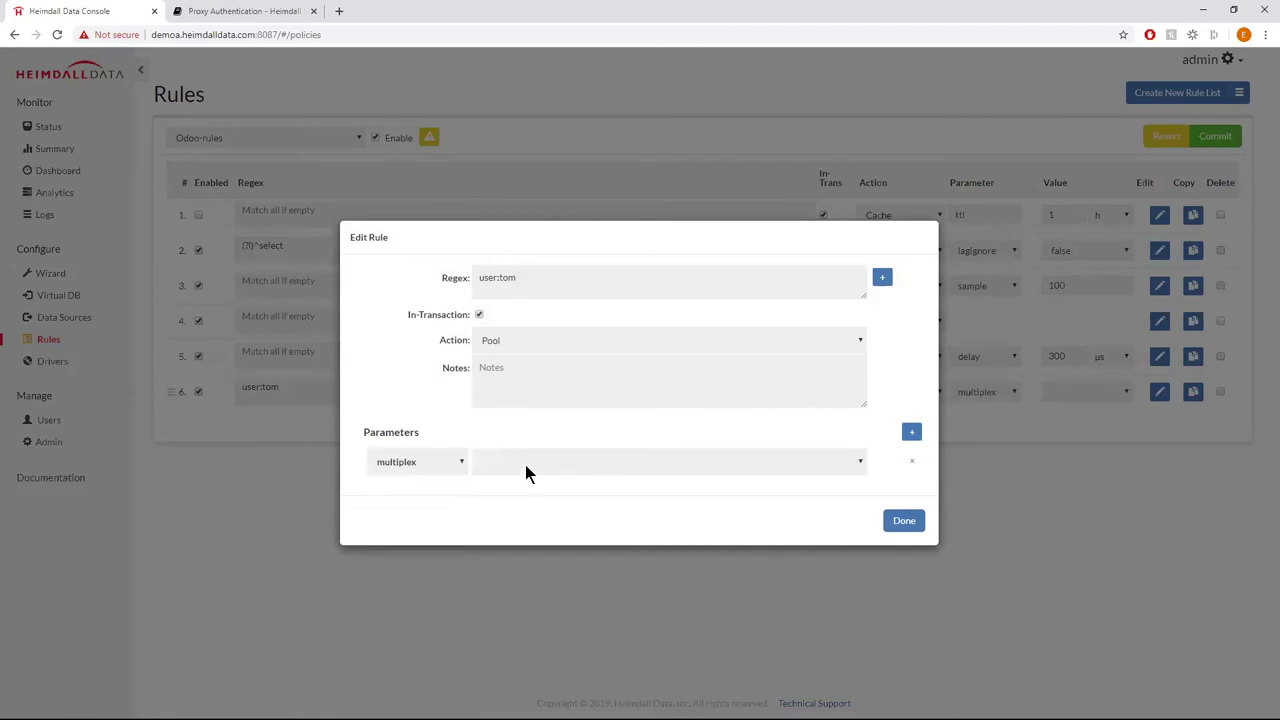
pyautogui.click(525, 464)
pyautogui.click(505, 508)
pyautogui.click(904, 522)
# Step: Replace the Pool rule's regex with ports:5433
pyautogui.moveTo(294, 388); pyautogui.dragTo(216, 390)
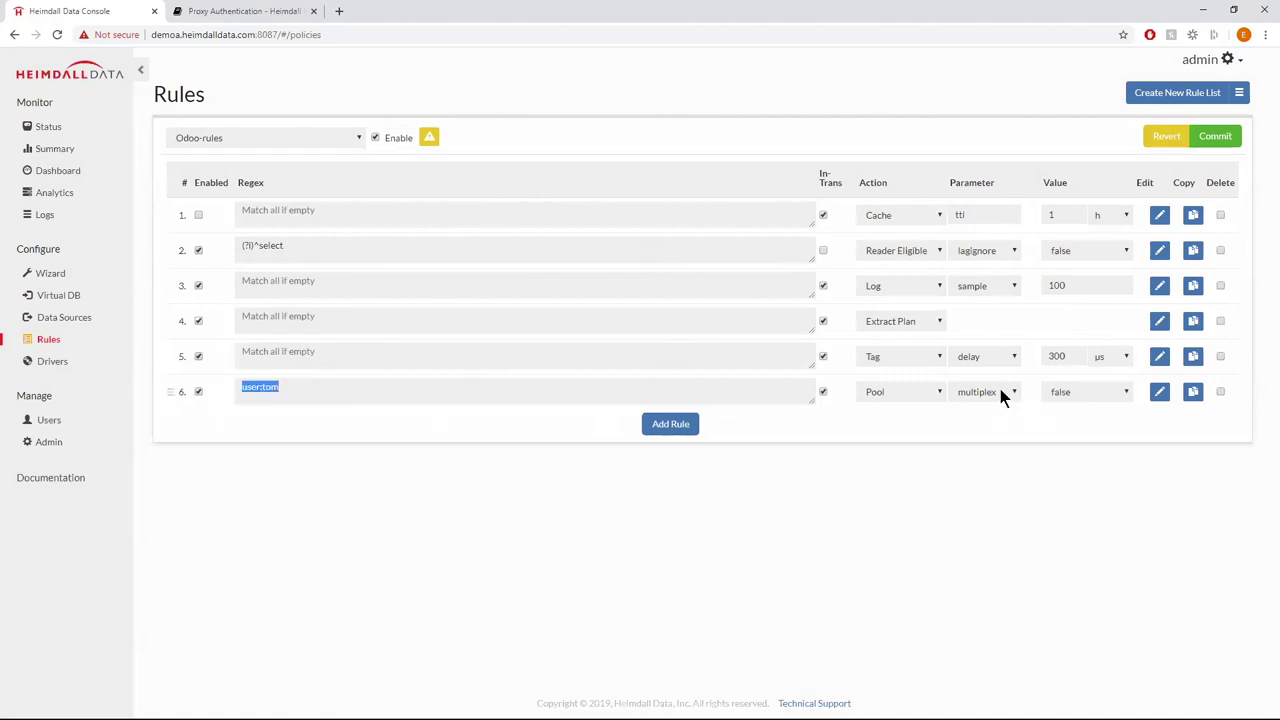
pyautogui.click(324, 386)
pyautogui.moveTo(292, 388); pyautogui.dragTo(228, 395)
pyautogui.write('ports:5433')
# Step: Add 5433 as a second proxy port in Odoo-vdb's proxy configuration and commit the change
pyautogui.click(57, 296)
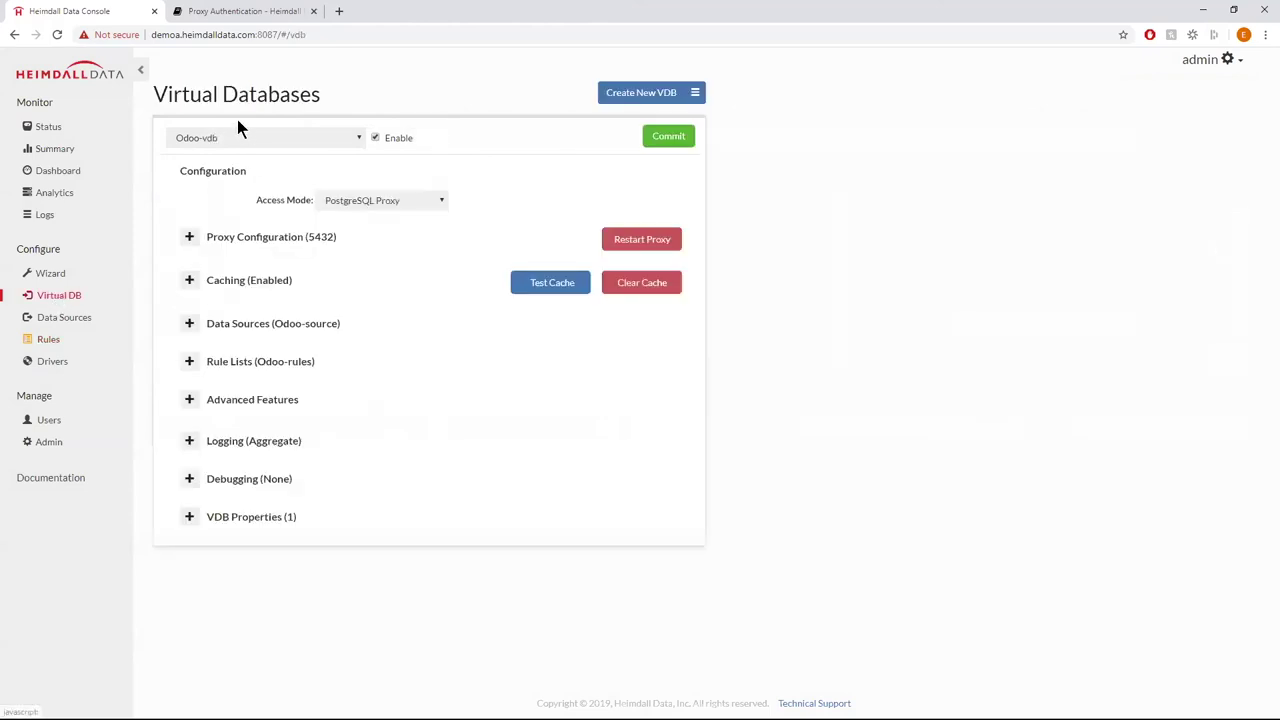
pyautogui.click(191, 237)
pyautogui.write(',5433')
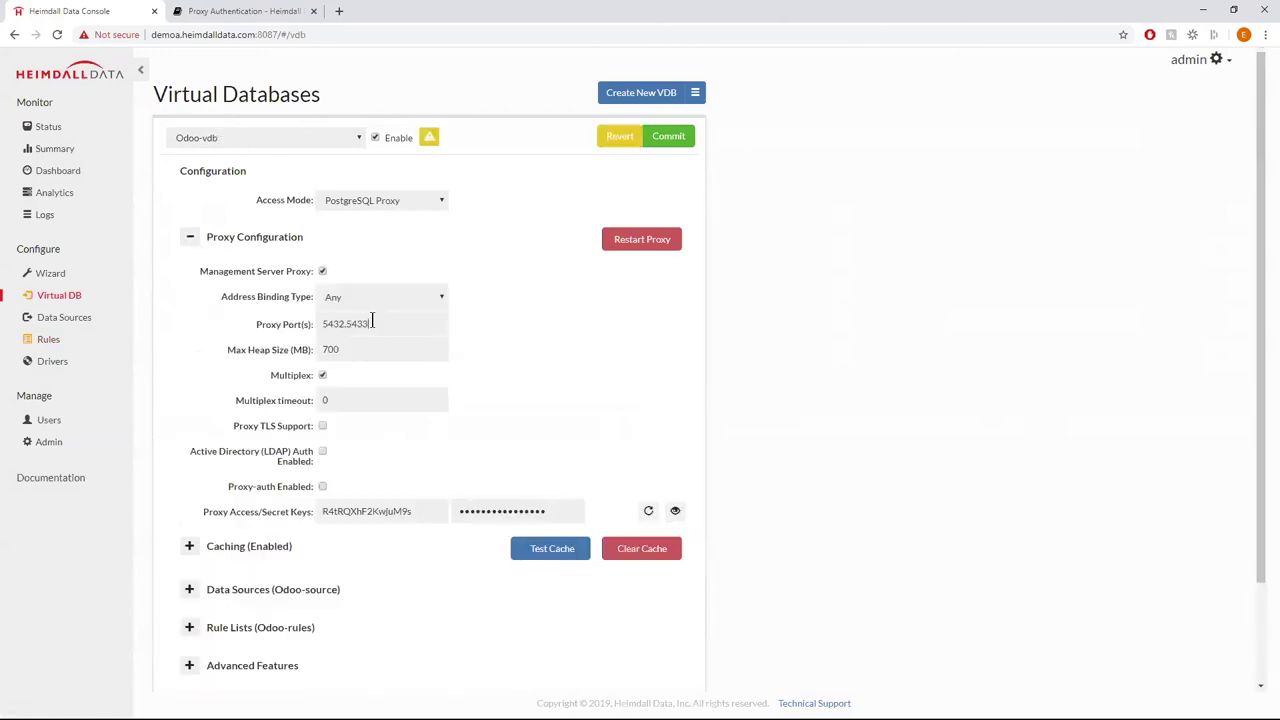
pyautogui.doubleClick(394, 328)
pyautogui.click(672, 137)
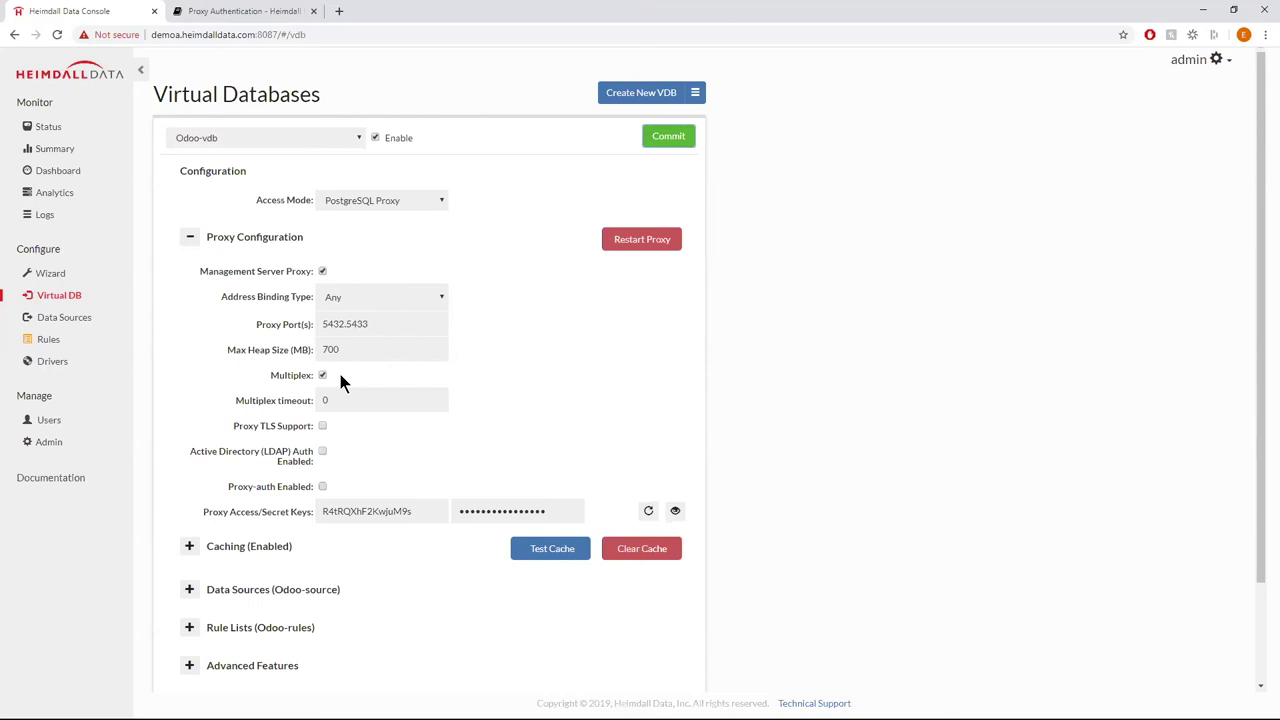
pyautogui.click(417, 324)
pyautogui.click(189, 240)
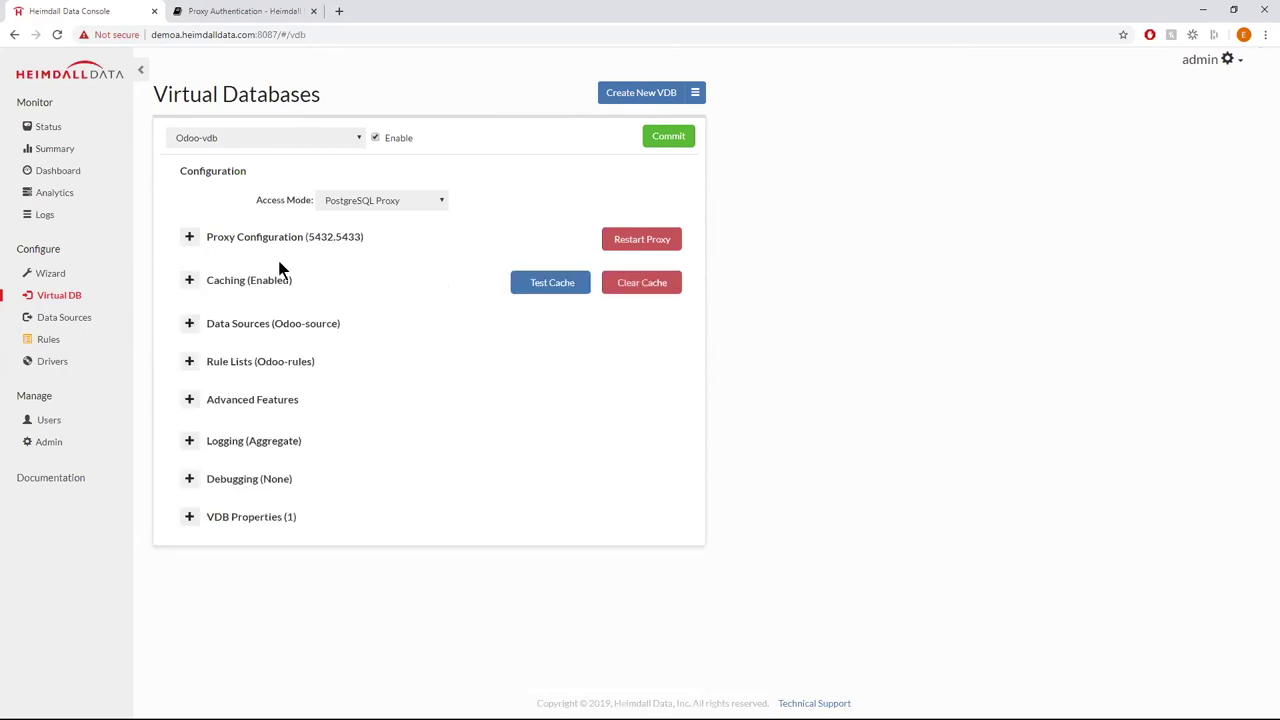
# Step: Shrink the browser window and review the passProvPasswordQuery property and its query in Odoo-vdb's VDB properties
pyautogui.click(1234, 11)
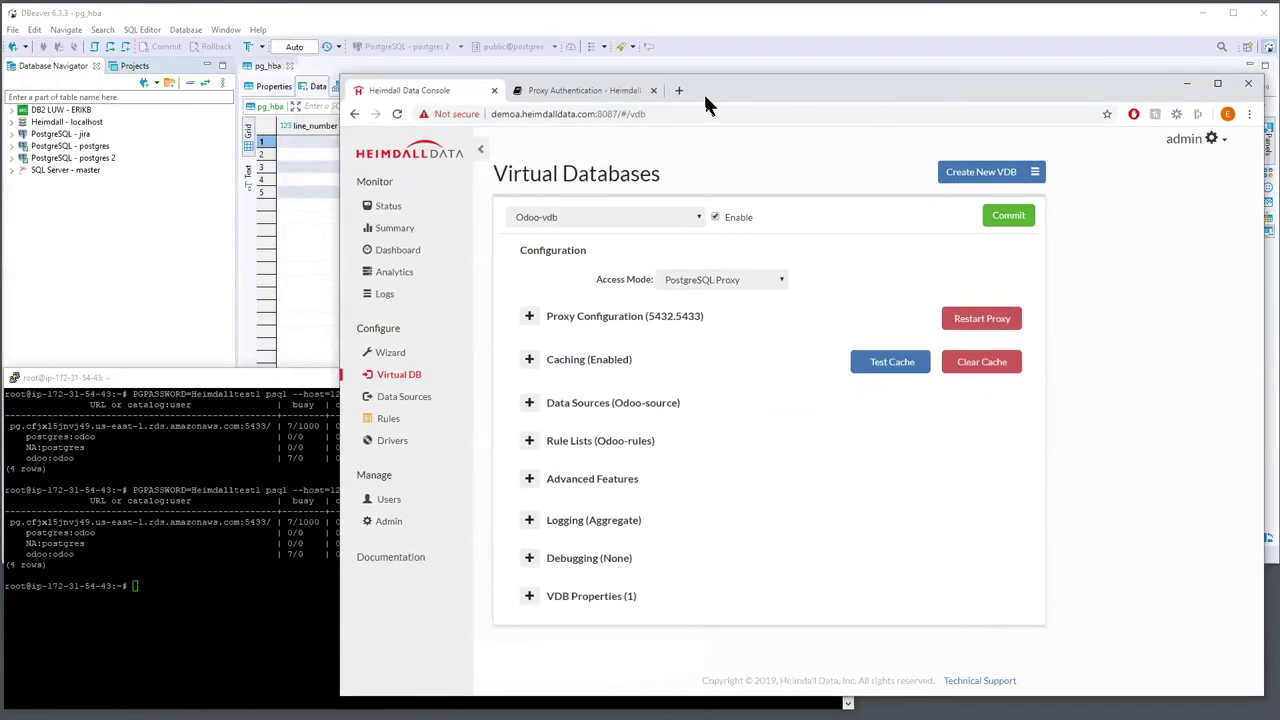
pyautogui.click(529, 598)
pyautogui.moveTo(634, 628); pyautogui.dragTo(477, 623)
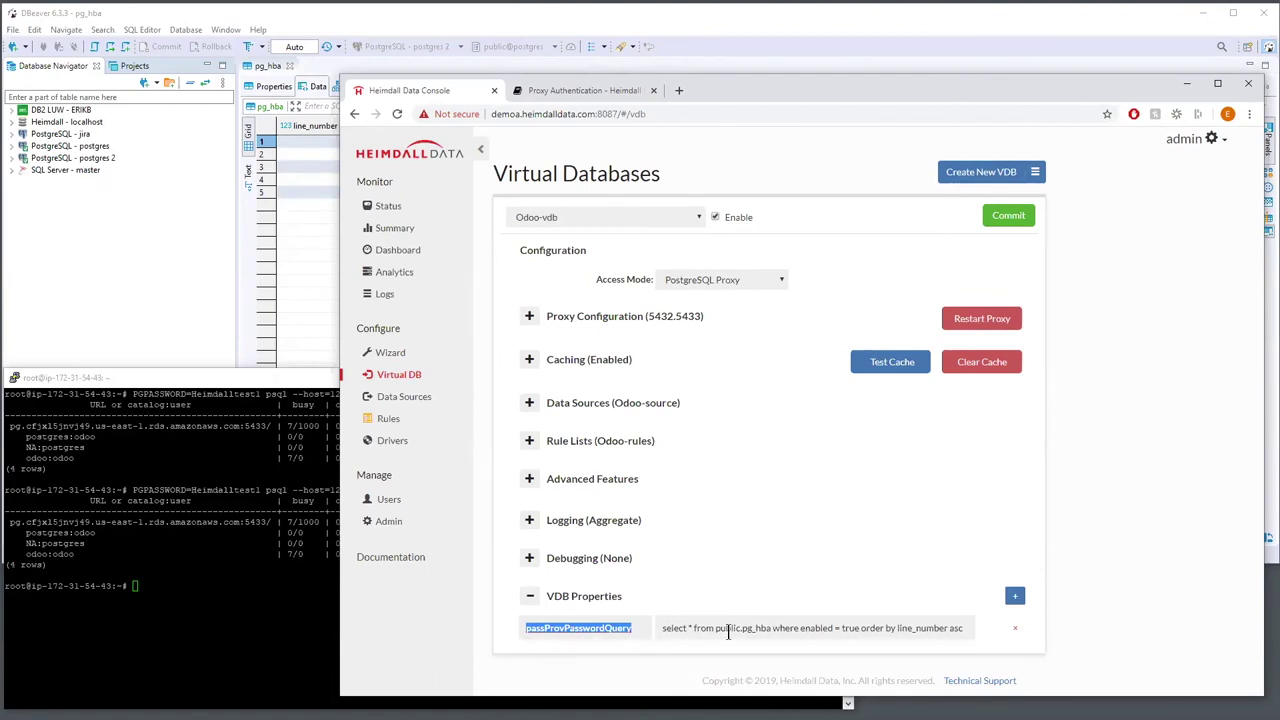
pyautogui.moveTo(662, 628); pyautogui.dragTo(1060, 638)
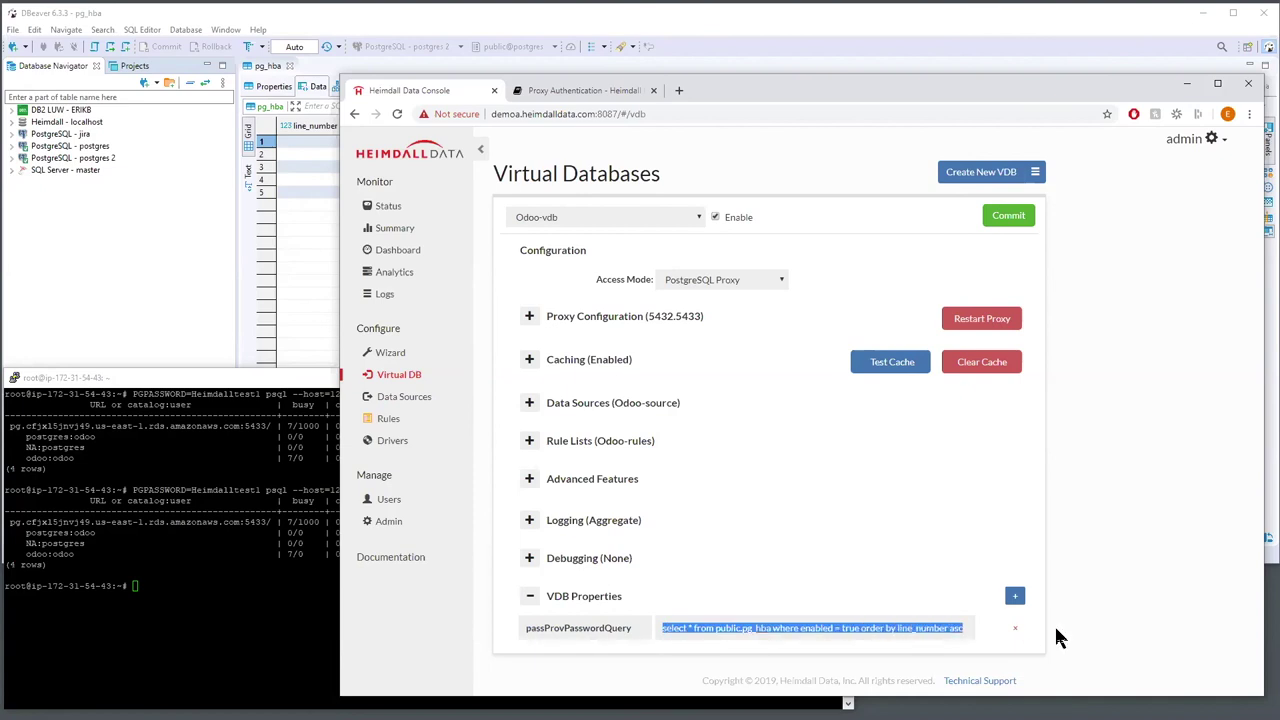
# Step: Switch to DBeaver and examine the pg_hba table's first entry, from its authentication fields through the pool setting columns
pyautogui.click(320, 14)
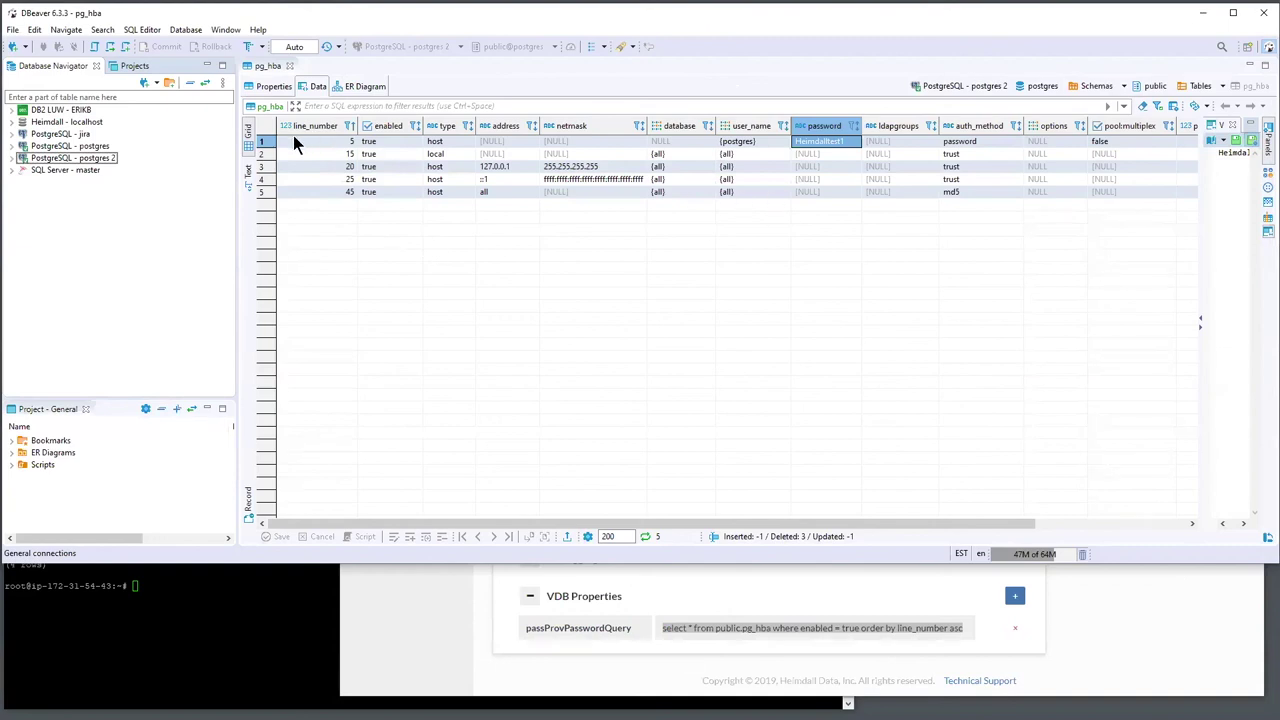
pyautogui.click(264, 142)
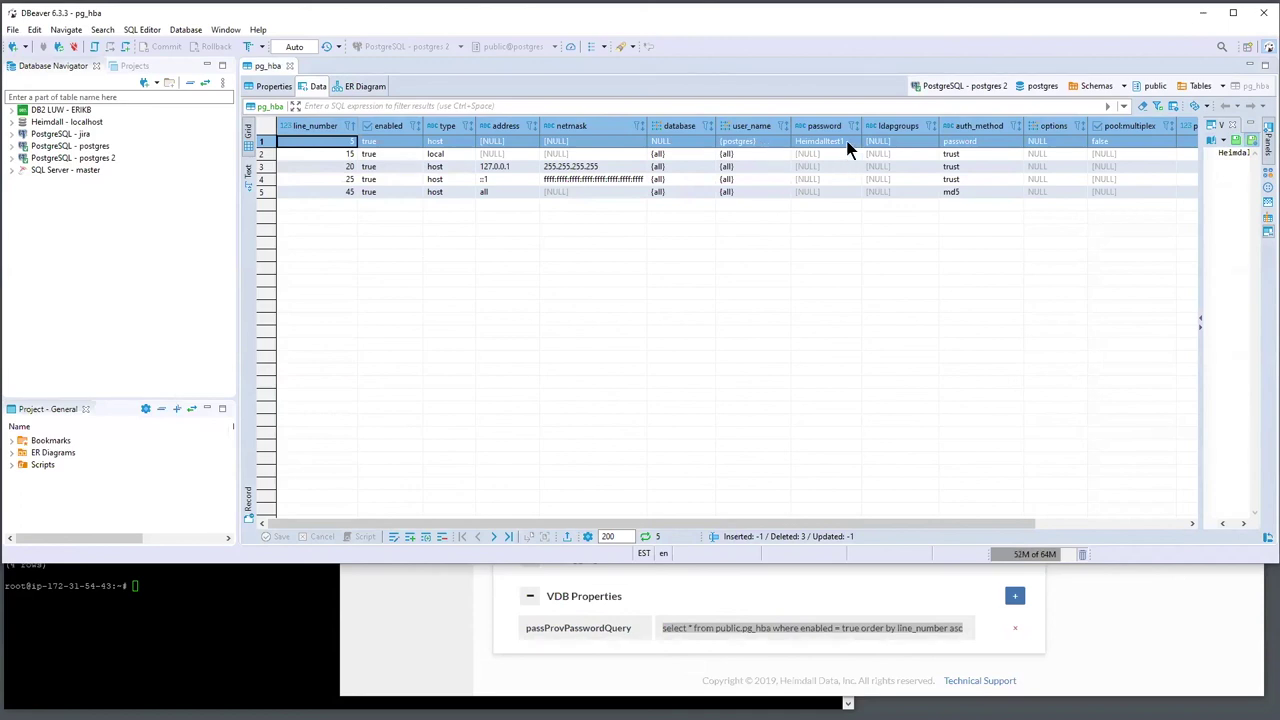
pyautogui.click(913, 144)
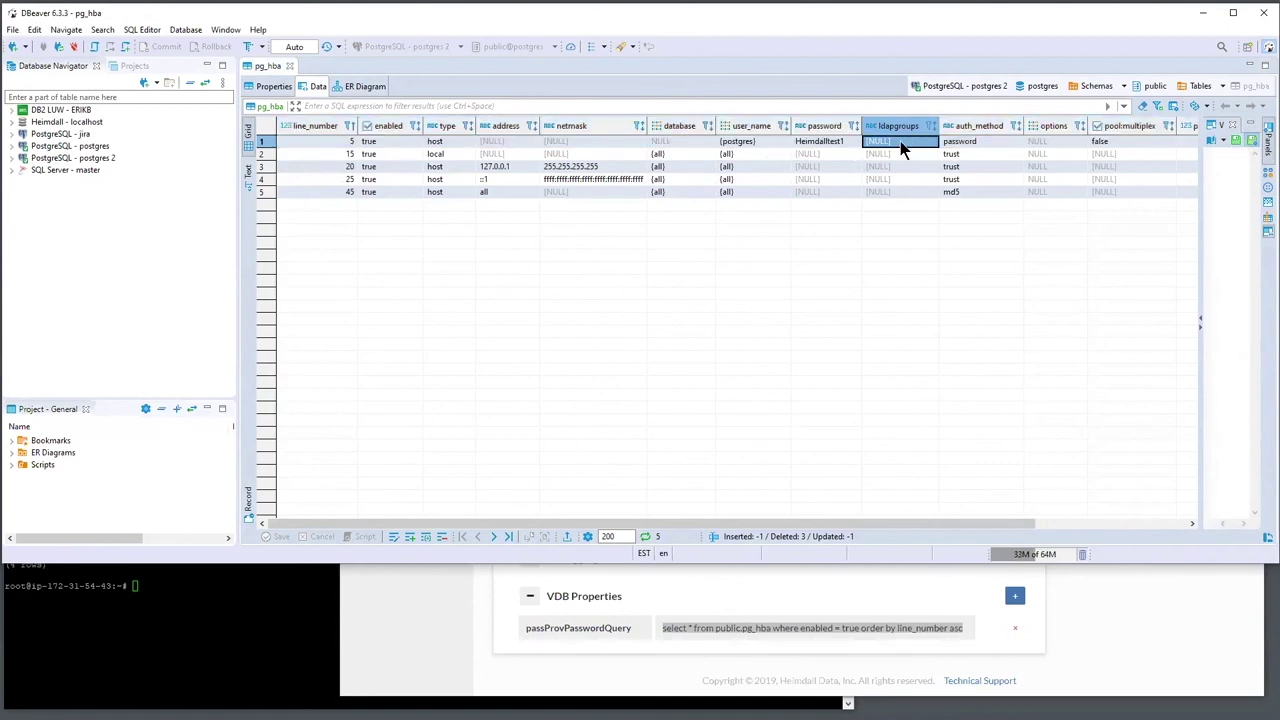
pyautogui.click(1070, 142)
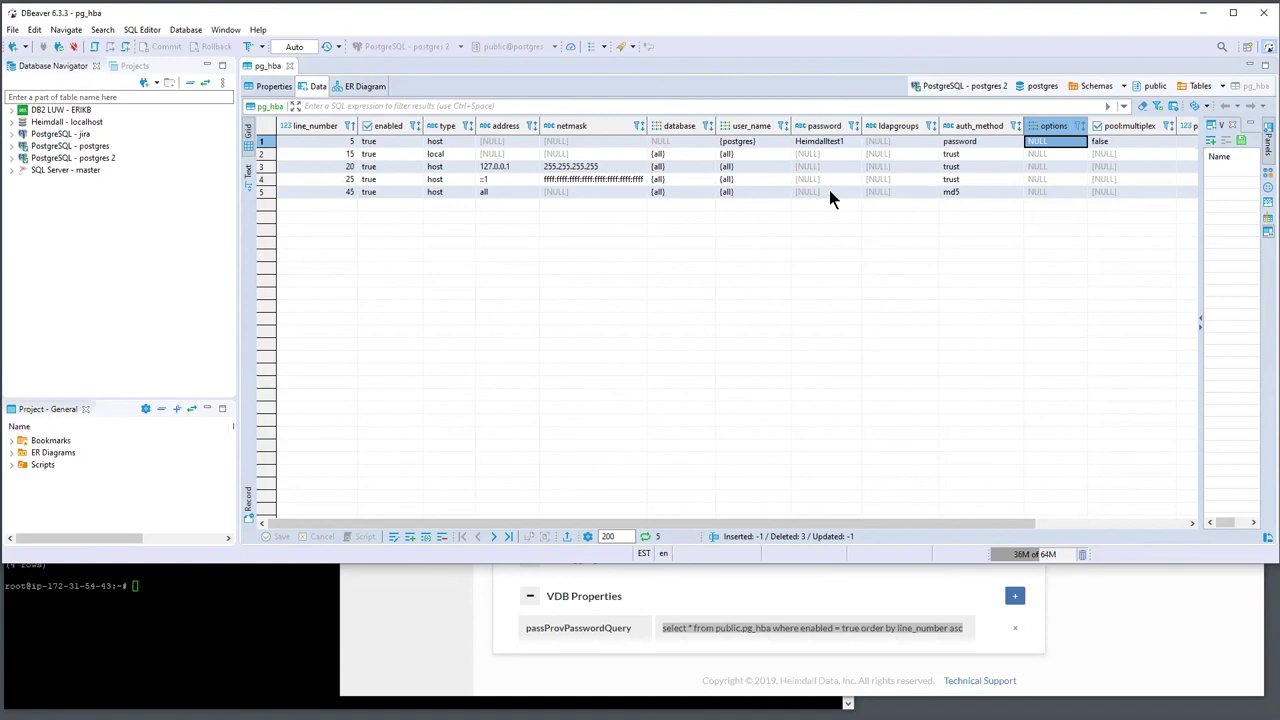
pyautogui.click(985, 142)
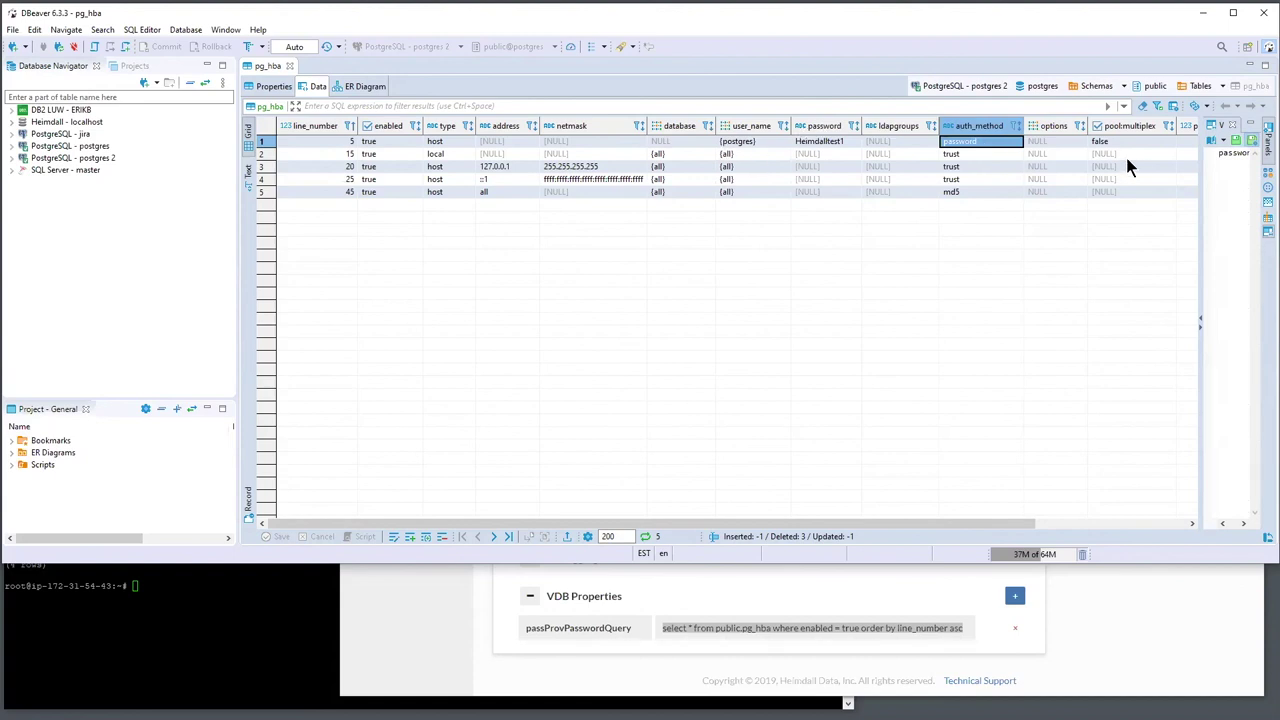
pyautogui.moveTo(465, 520); pyautogui.dragTo(634, 525)
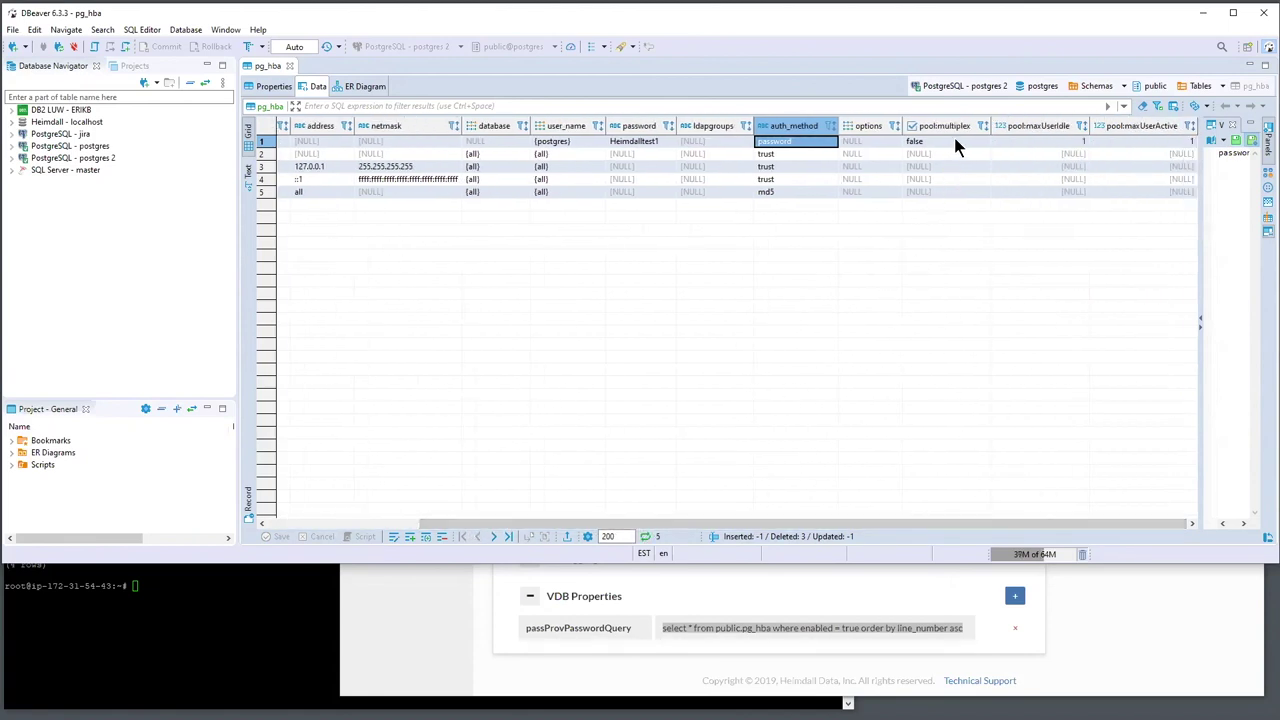